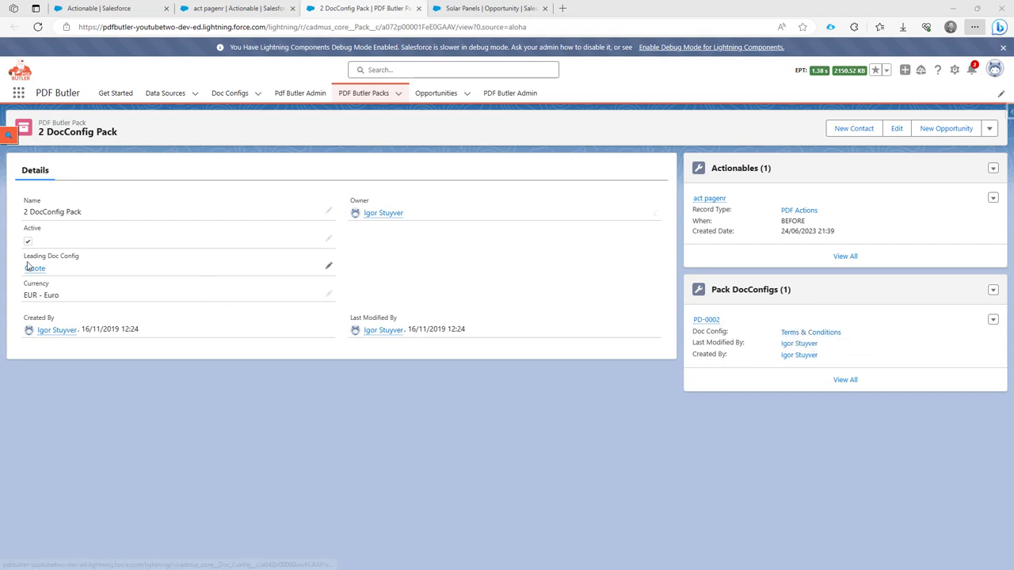
On Solar Panels, generate the Quote plus Terms & Conditions PDF and scroll through the preview
left_click(485, 8)
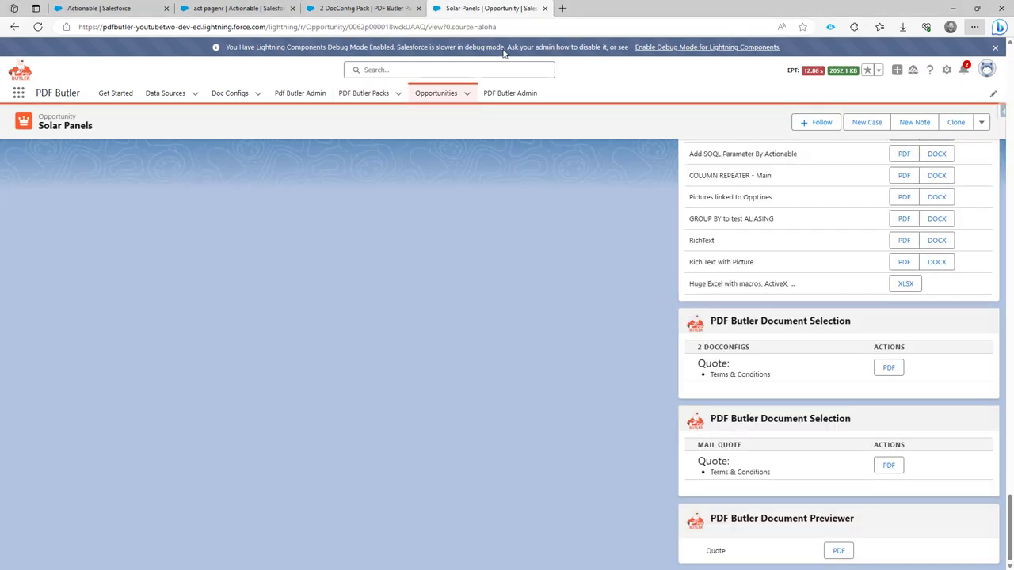
left_click(895, 368)
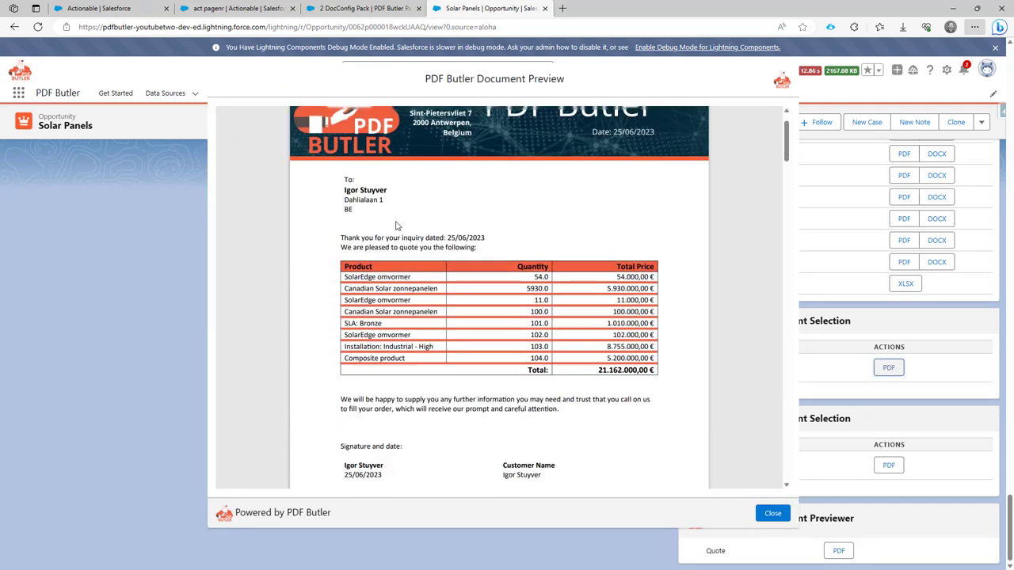
scroll(409, 209, "down", 3)
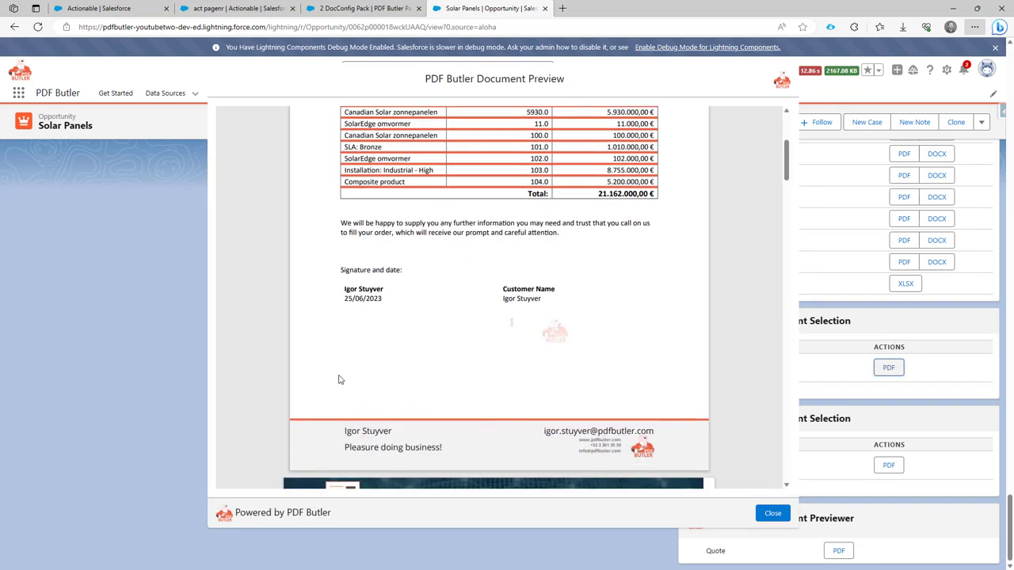
scroll(339, 380, "down", 4)
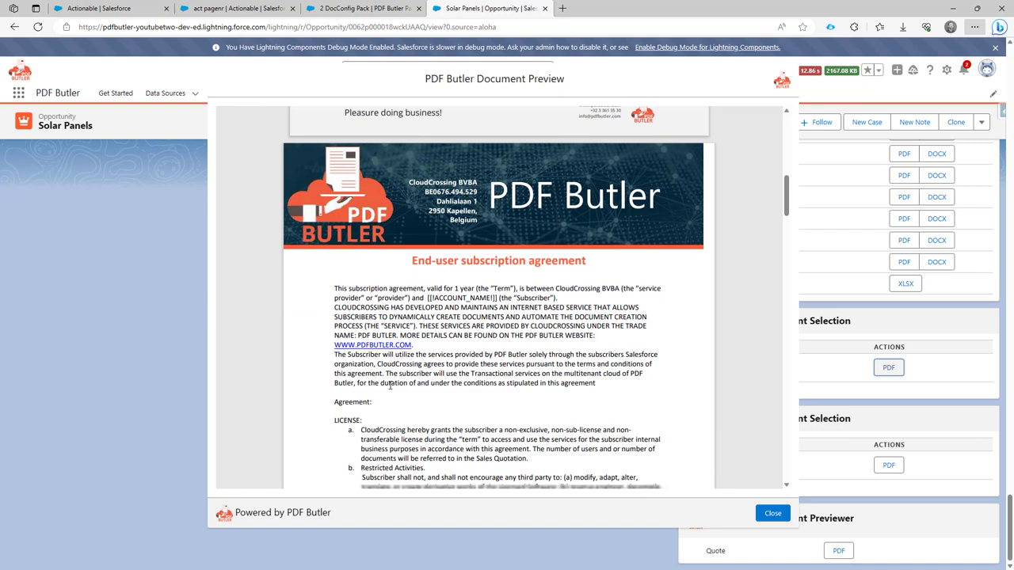
scroll(390, 386, "down", 4)
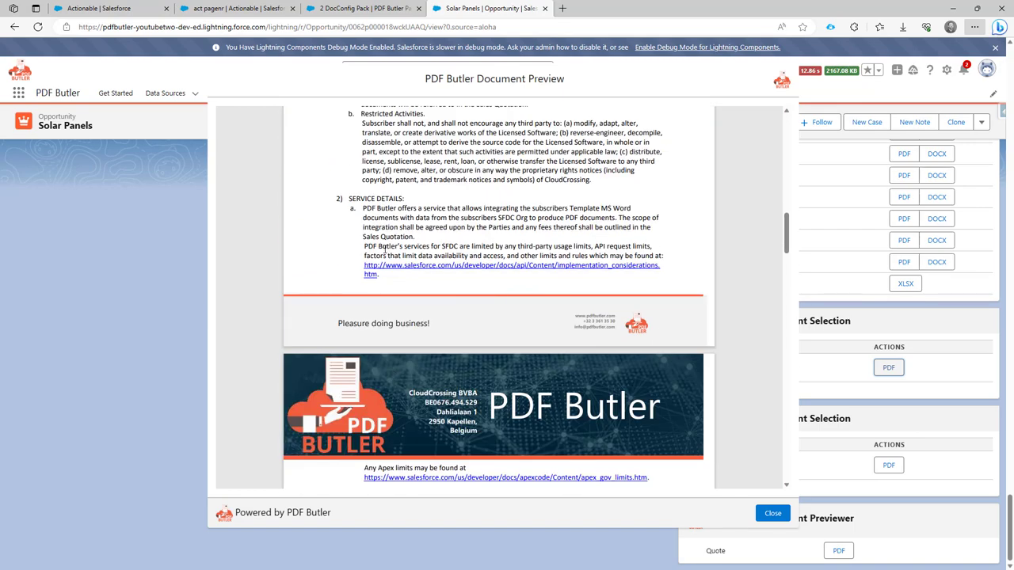
scroll(441, 279, "up", 4)
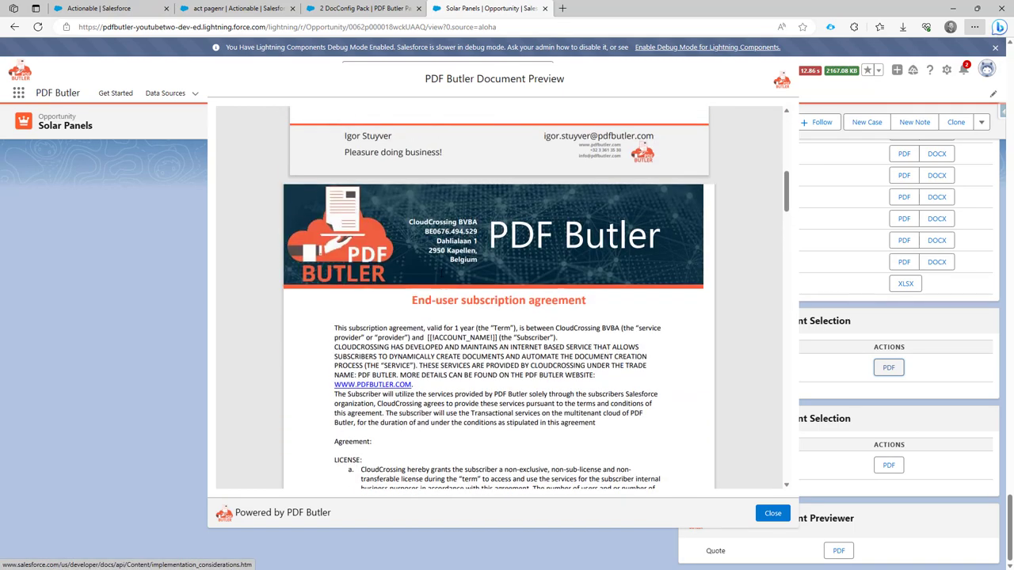
scroll(436, 288, "up", 5)
scroll(436, 287, "down", 2)
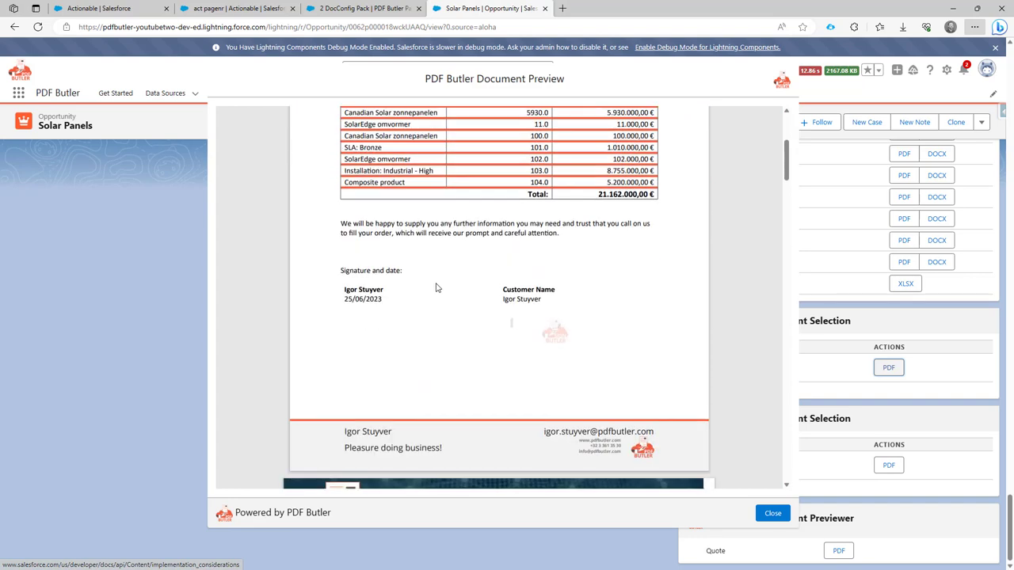
scroll(436, 288, "down", 2)
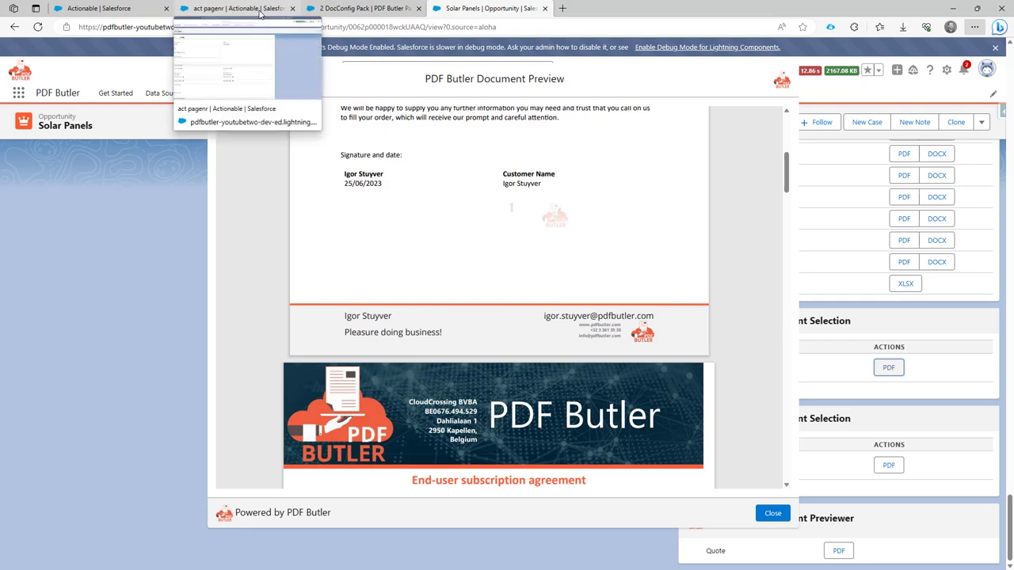
On the 2 DocConfig Pack, confirm new actionables offer PDF Actions, cancel, and reopen act pagenr
left_click(260, 11)
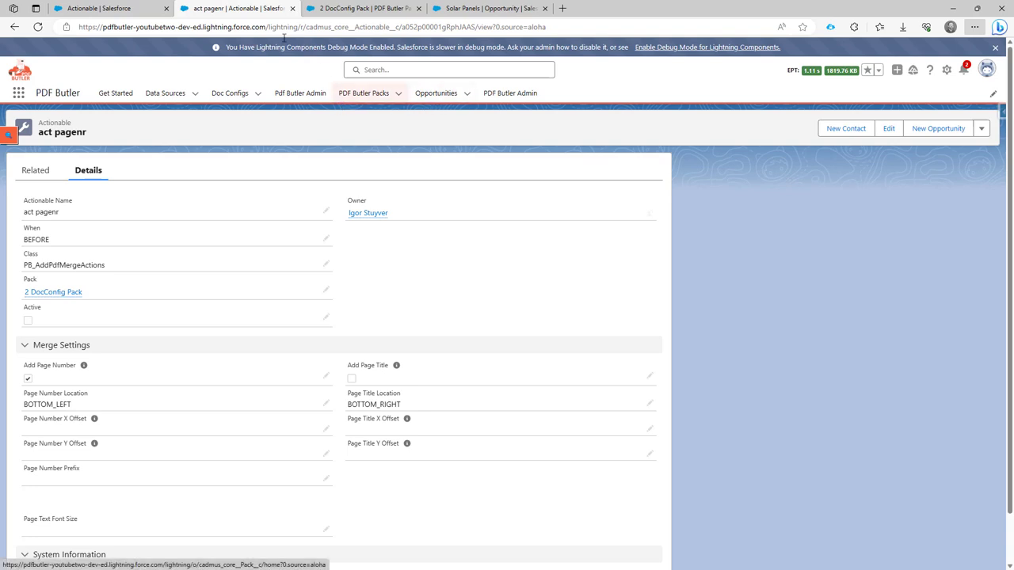
left_click(309, 9)
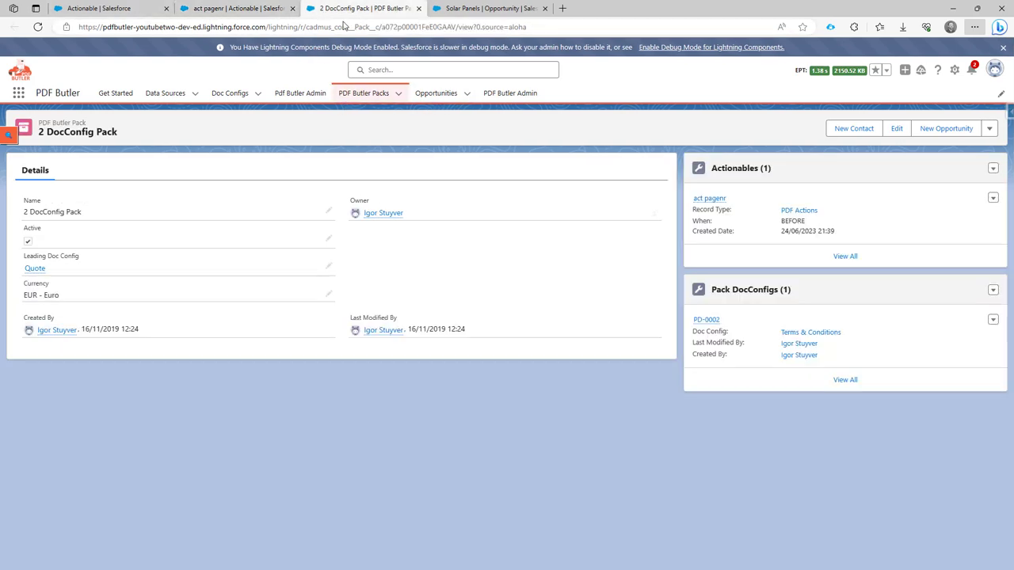
left_click(993, 169)
left_click(977, 182)
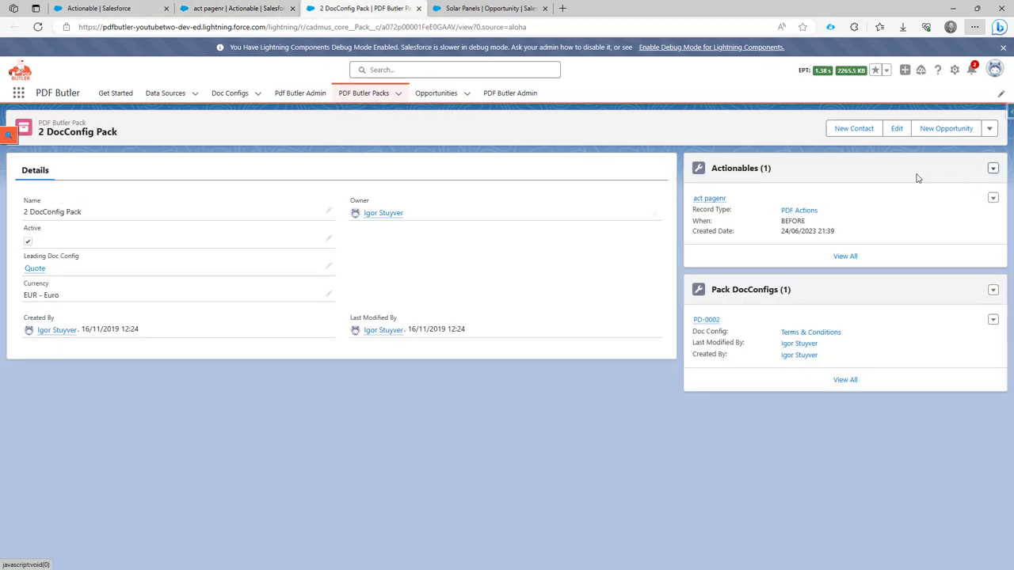
scroll(493, 242, "down", 3)
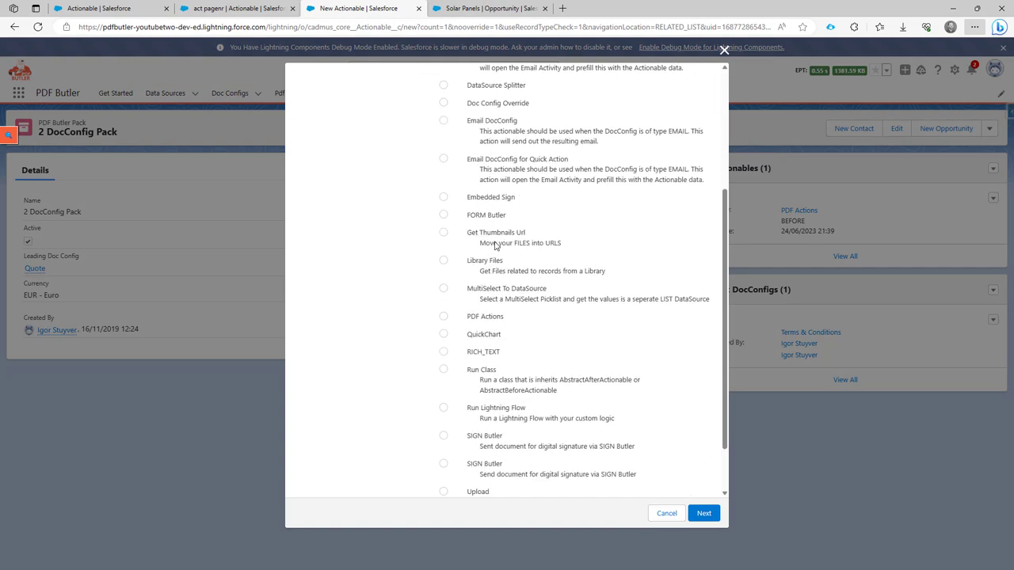
left_click(467, 320)
left_click(666, 514)
left_click(238, 8)
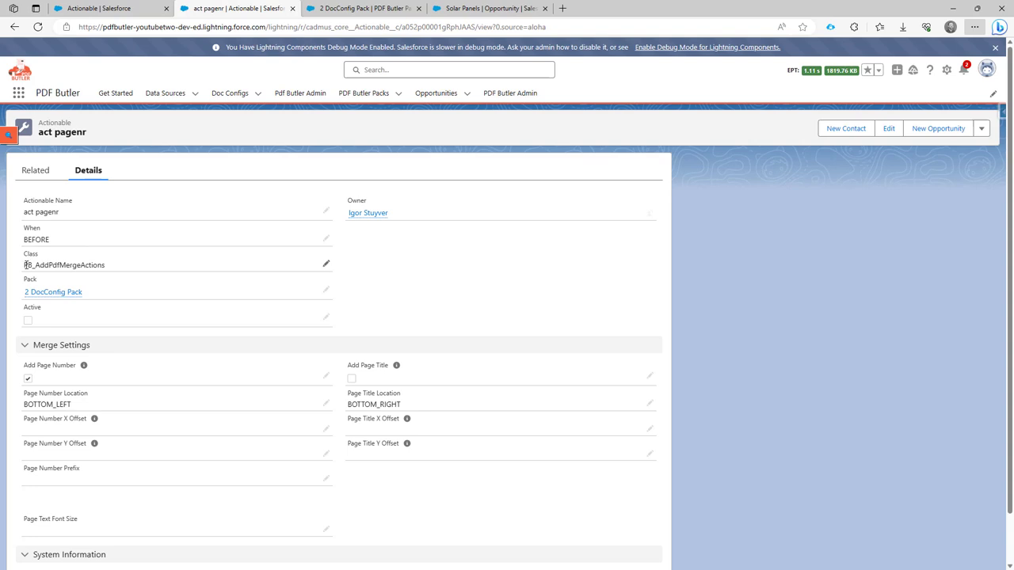
left_click_drag(24, 265, 110, 270)
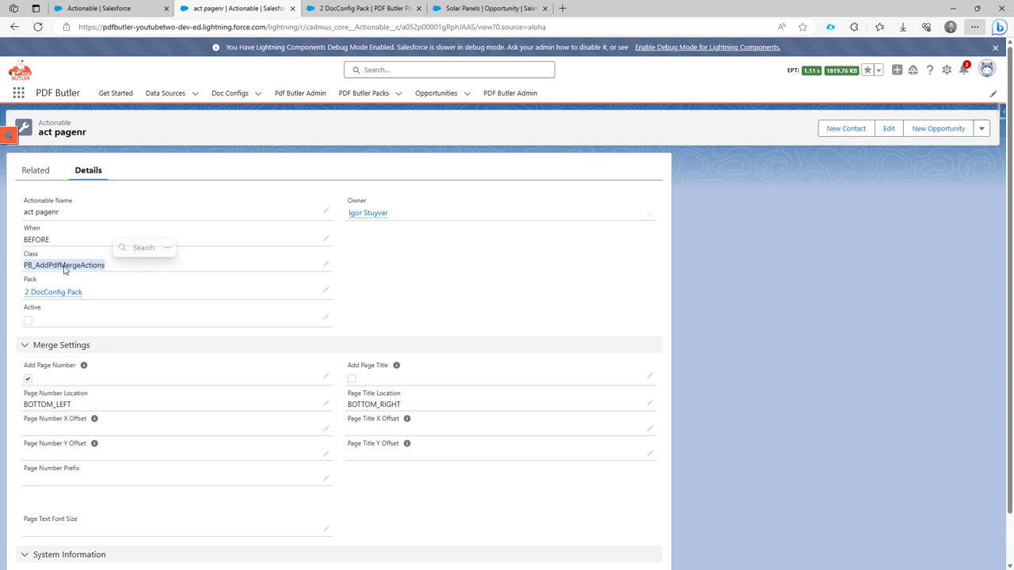
scroll(48, 301, "down", 1)
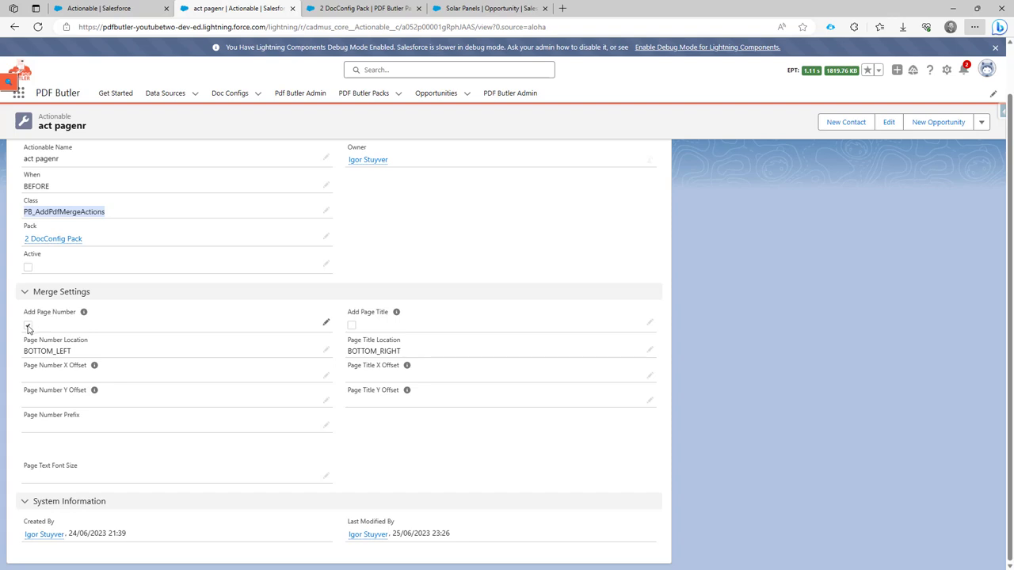
Edit act pagenr, keep BOTTOM_LEFT page number location and enter 'Pagina' as the prefix
left_click(326, 350)
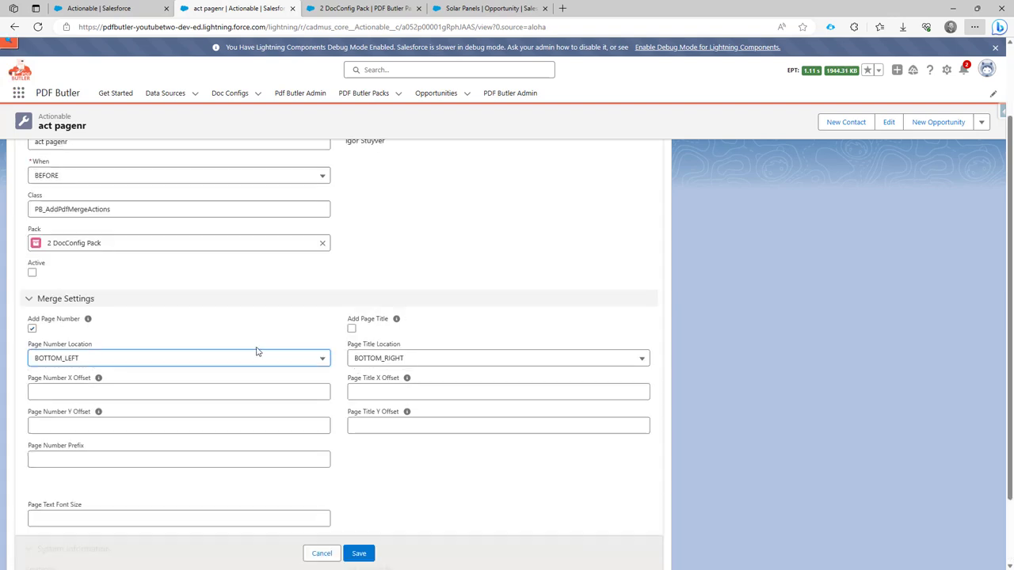
scroll(198, 342, "down", 1)
left_click(73, 276)
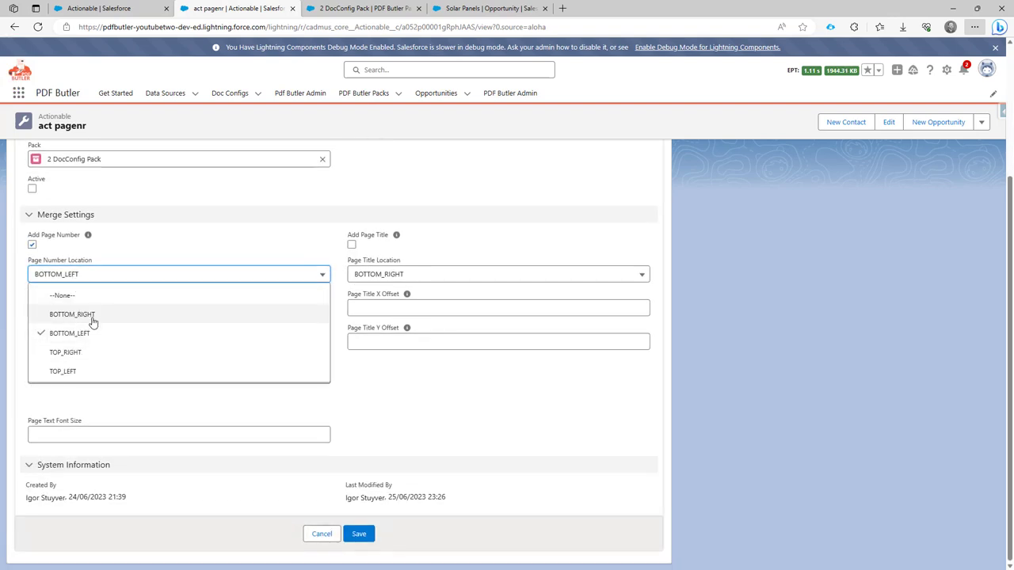
left_click(100, 274)
mouse_move(99, 330)
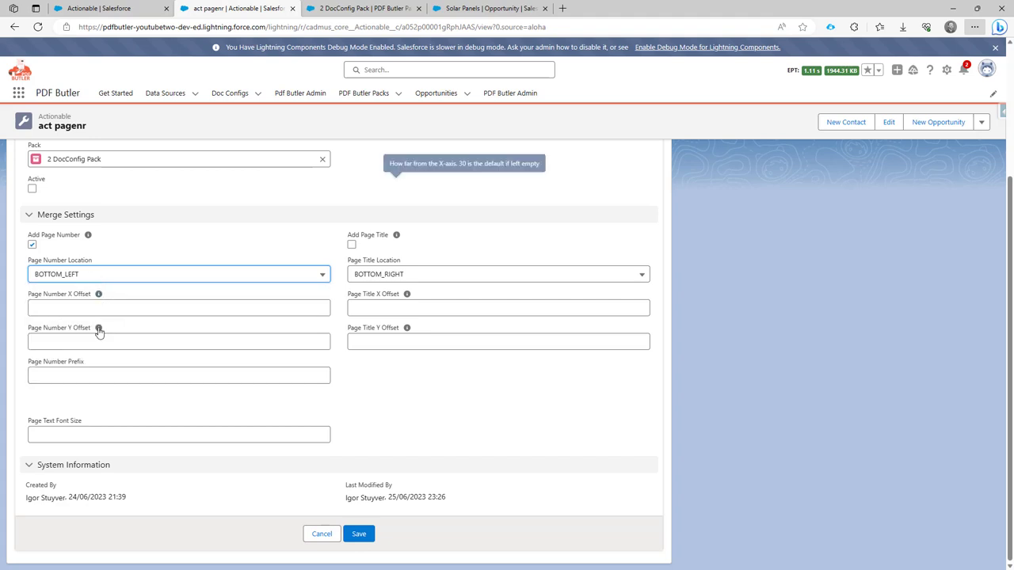
left_click(84, 307)
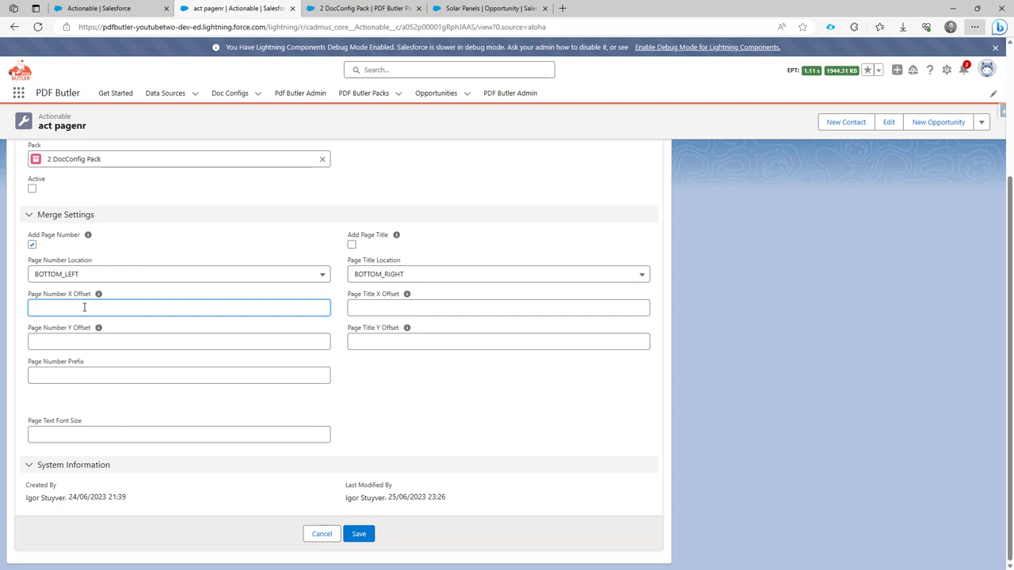
mouse_move(99, 297)
left_click(84, 374)
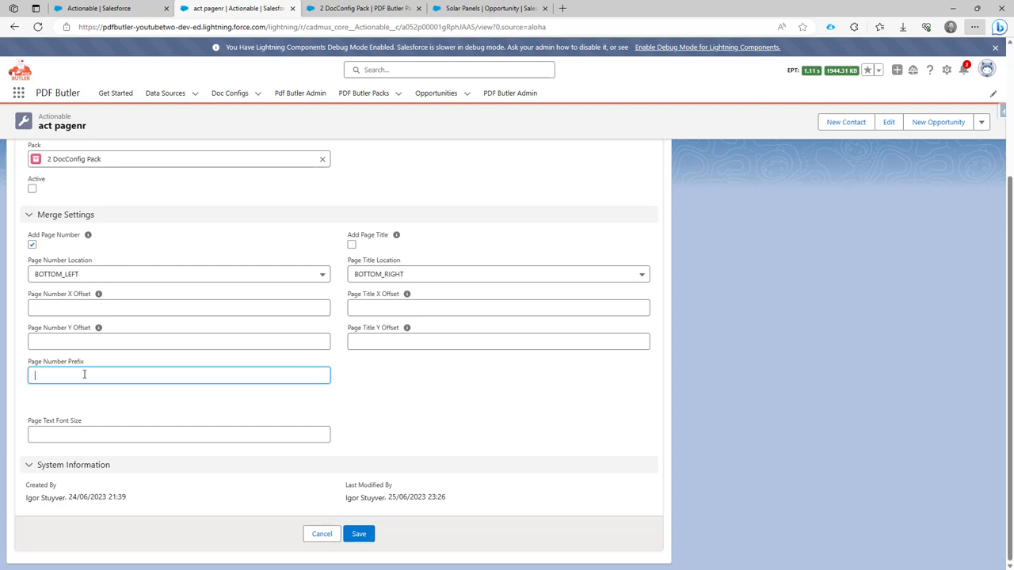
type("Pagina")
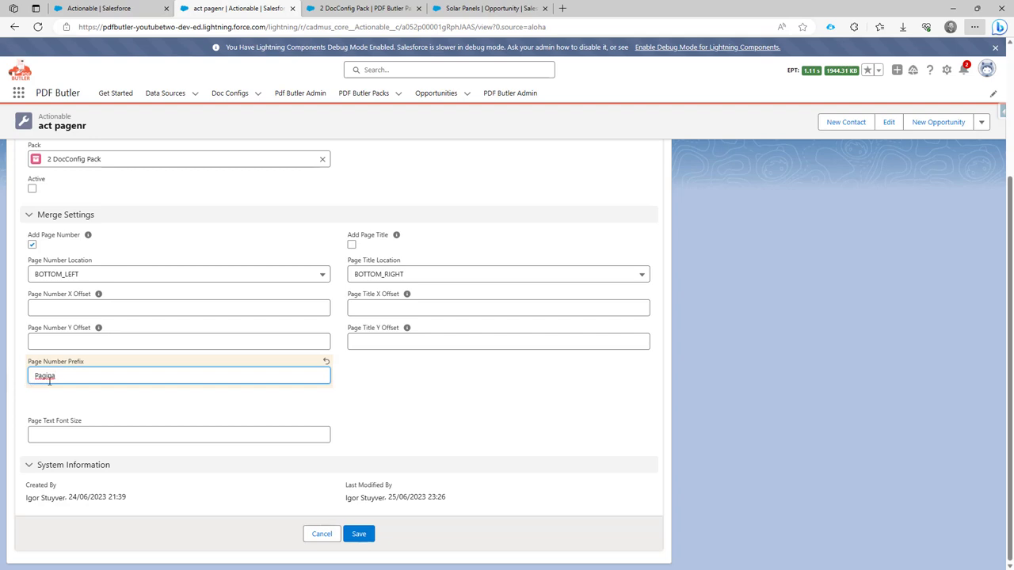
left_click(59, 431)
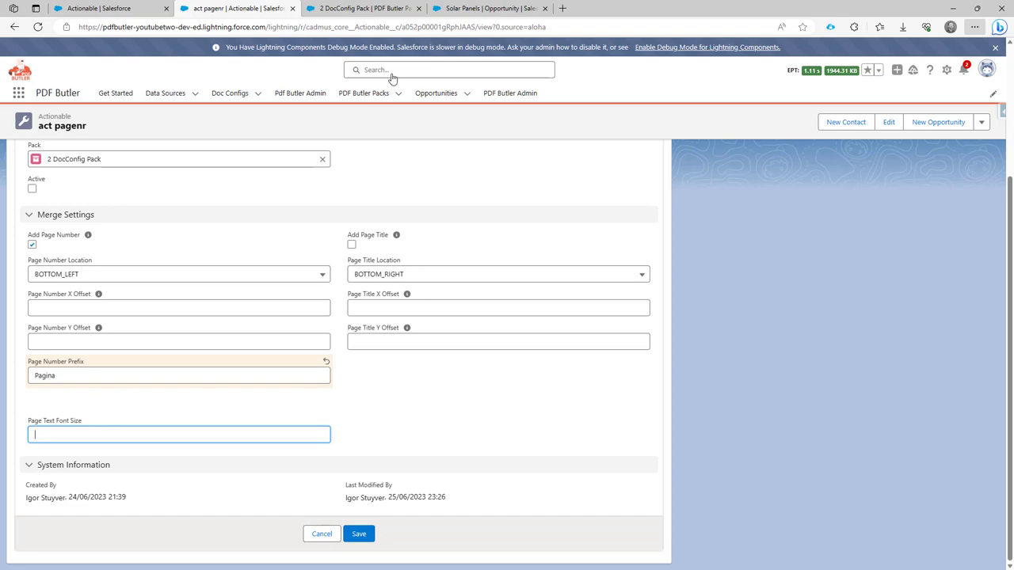
left_click(470, 8)
Scroll the quote preview to inspect the page footers, then go back to the act pagenr form
scroll(455, 269, "up", 3)
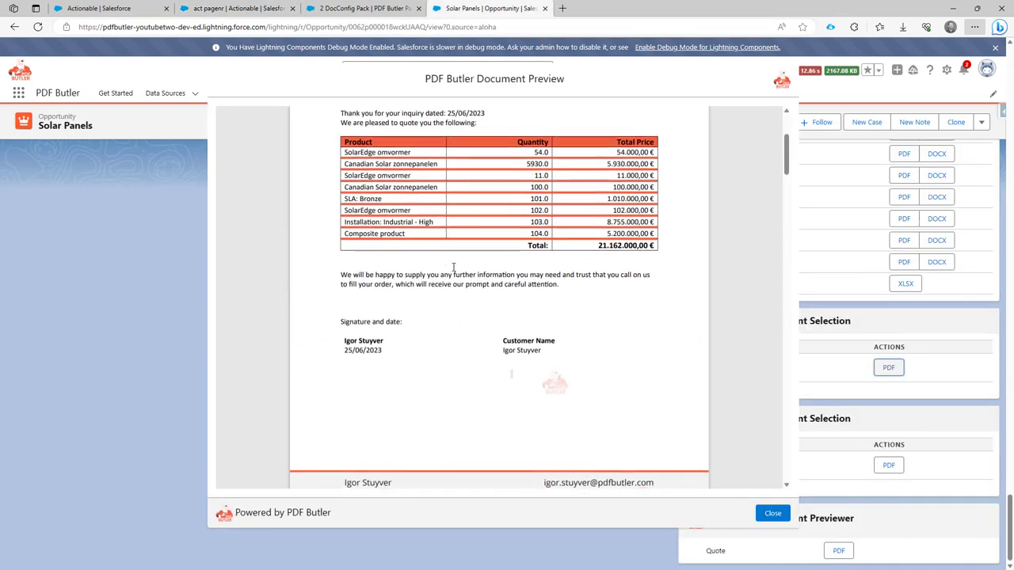
scroll(404, 246, "down", 2)
scroll(404, 246, "down", 3)
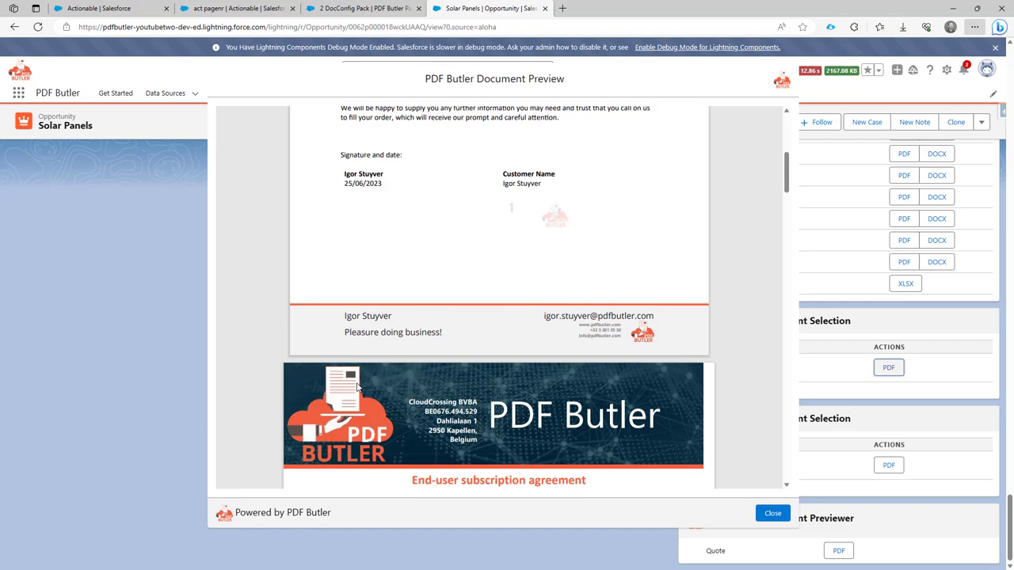
scroll(420, 334, "up", 2)
scroll(414, 321, "up", 1)
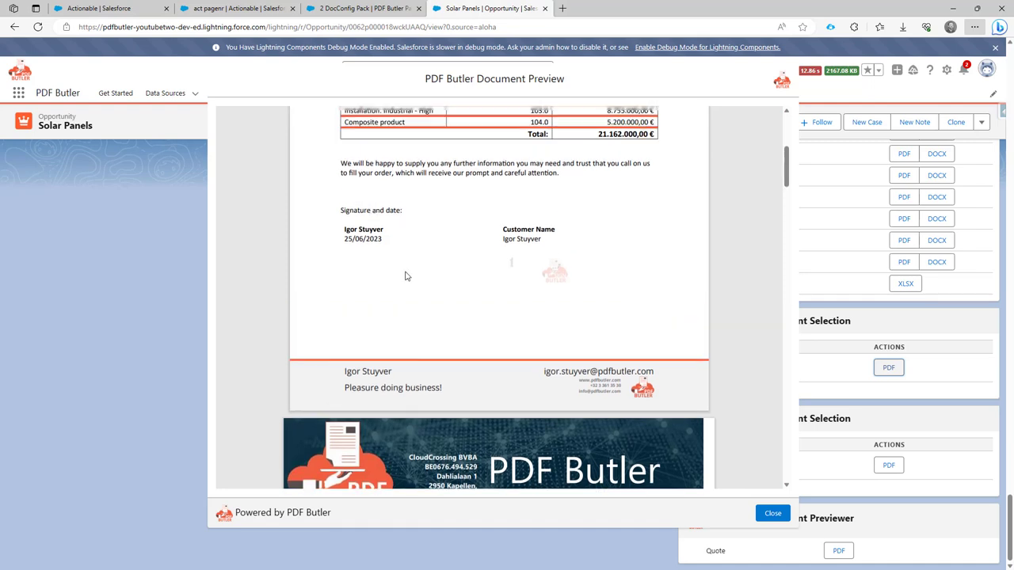
left_click(229, 7)
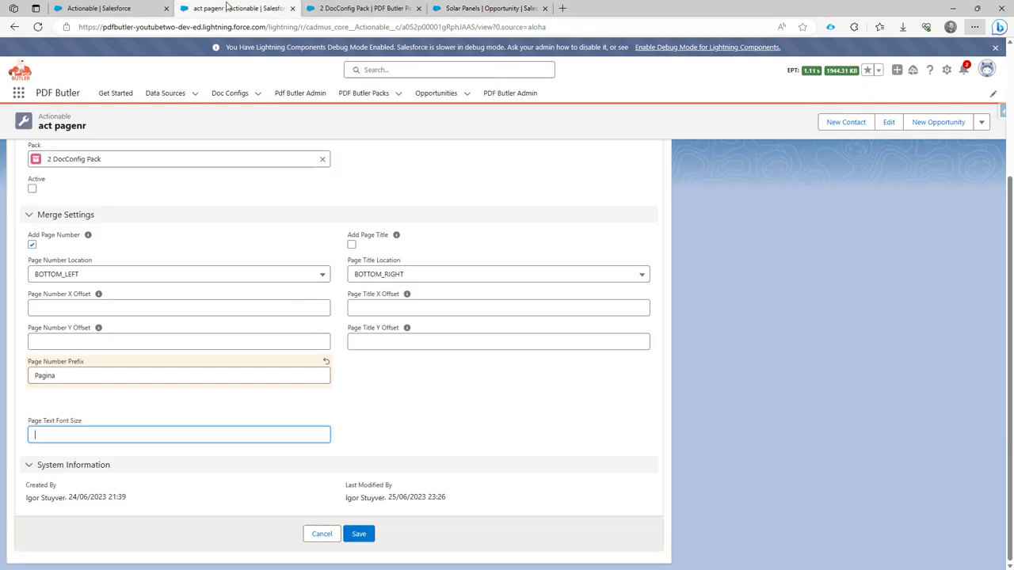
Keep BOTTOM_RIGHT as the page title location and save the page number settings
left_click(373, 277)
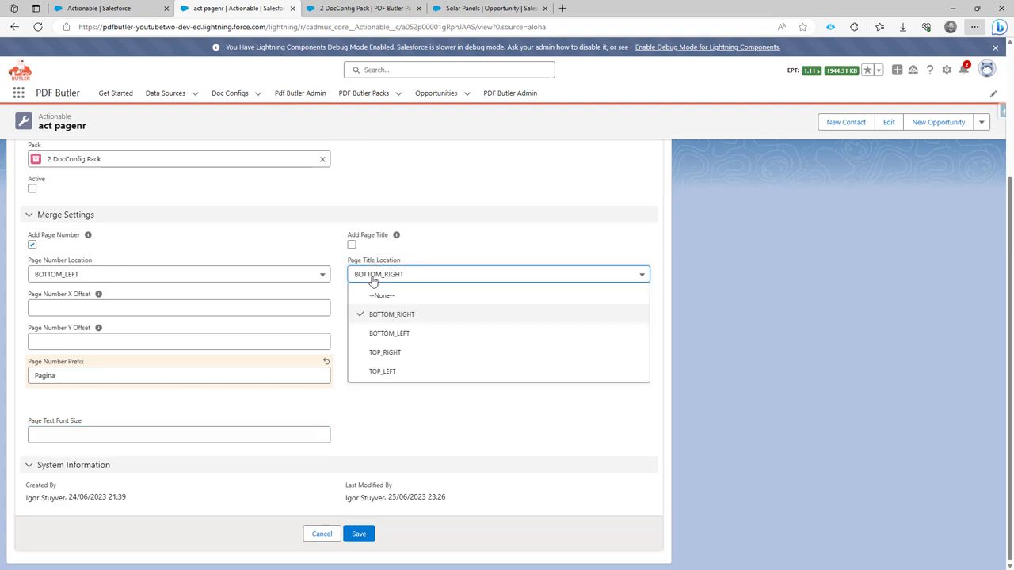
left_click(378, 309)
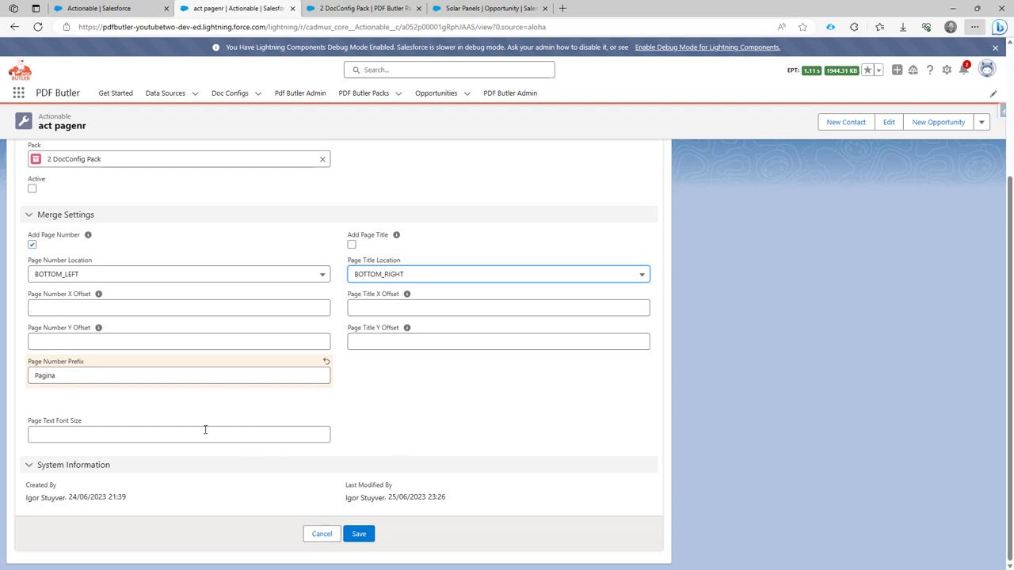
left_click(358, 534)
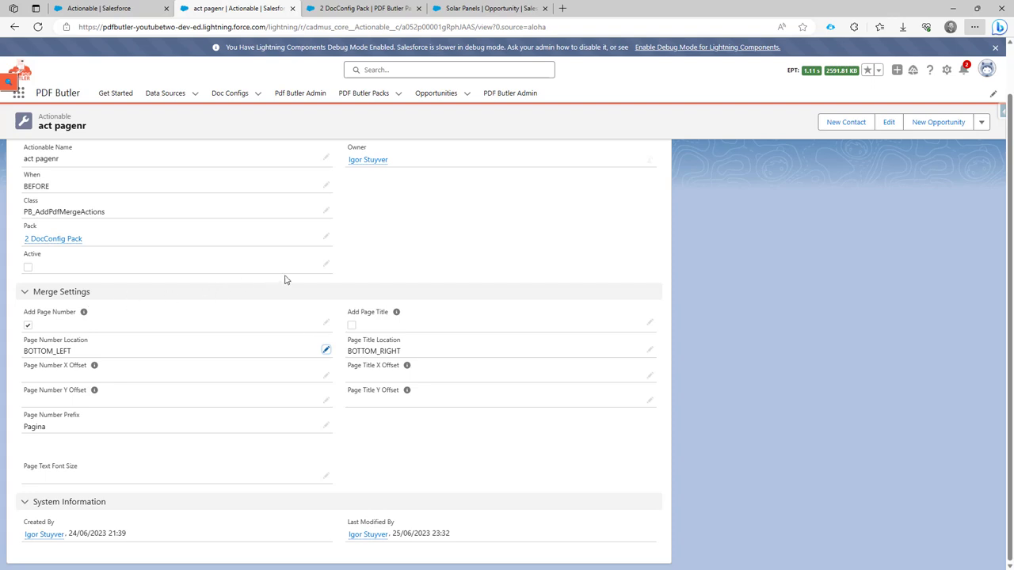
Make the act pagenr actionable Active and save it
left_click(326, 267)
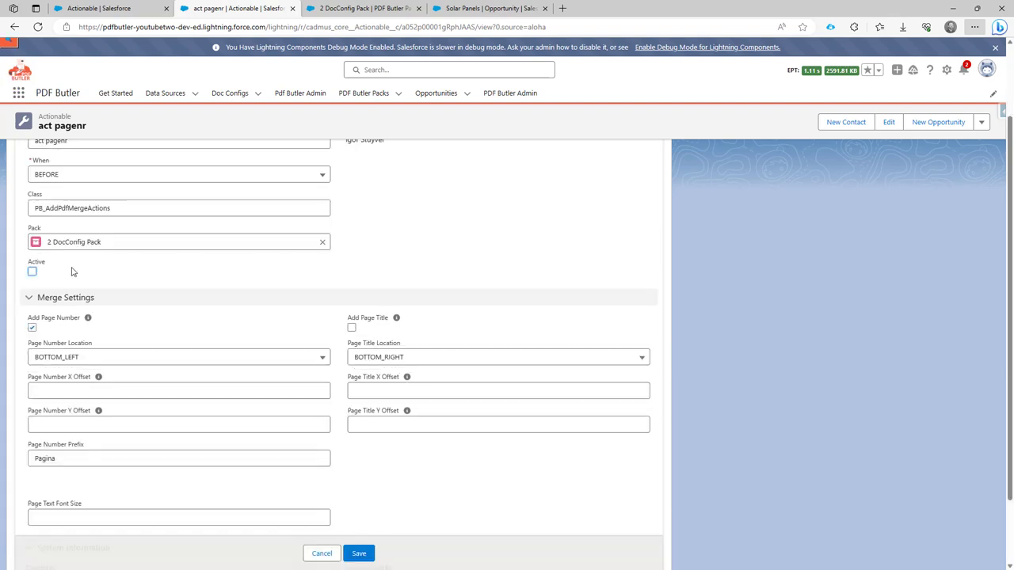
left_click(33, 272)
left_click(358, 553)
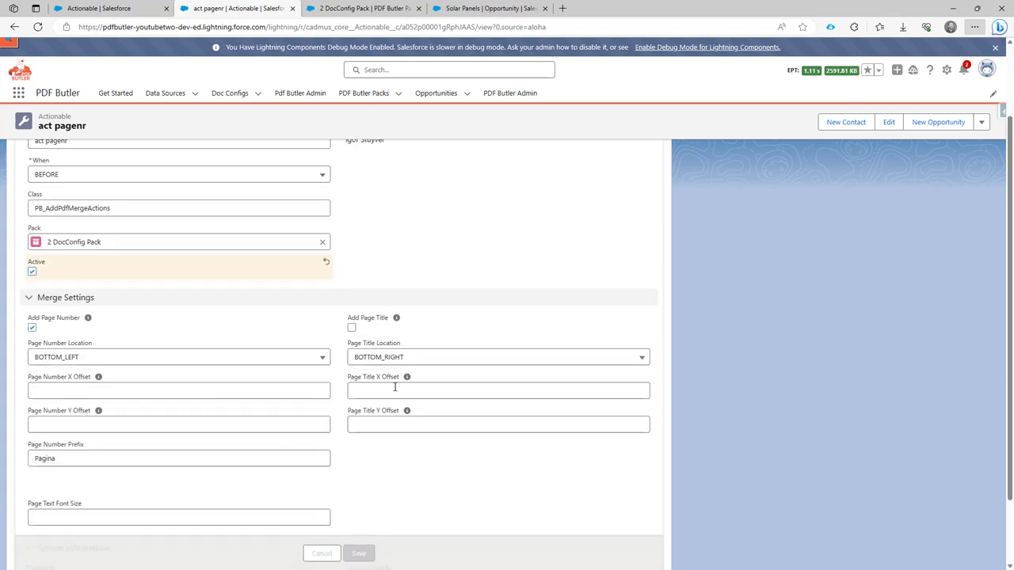
left_click(489, 9)
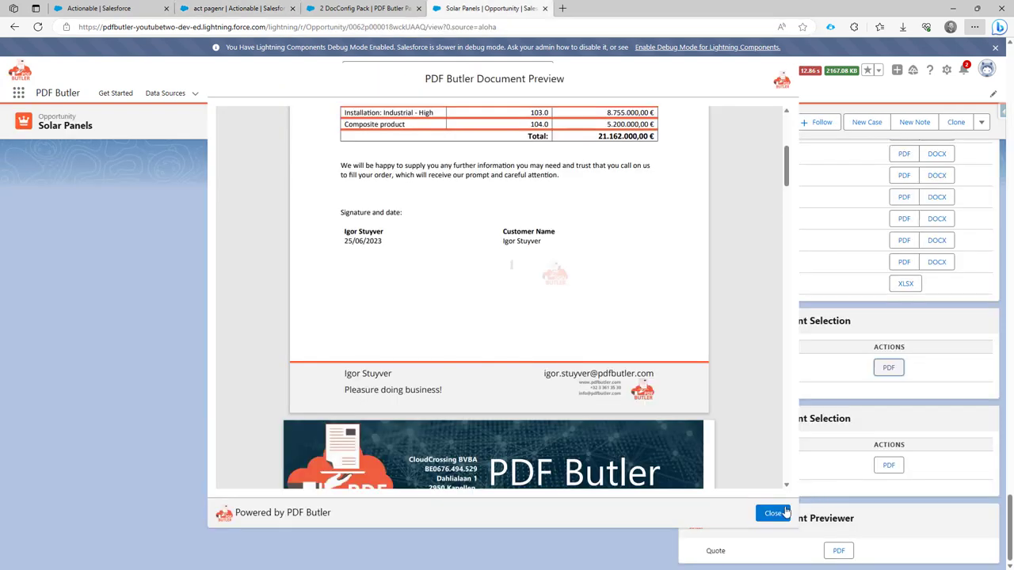
Close the outdated preview and regenerate the Quote and Terms PDF
left_click(773, 564)
left_click(893, 369)
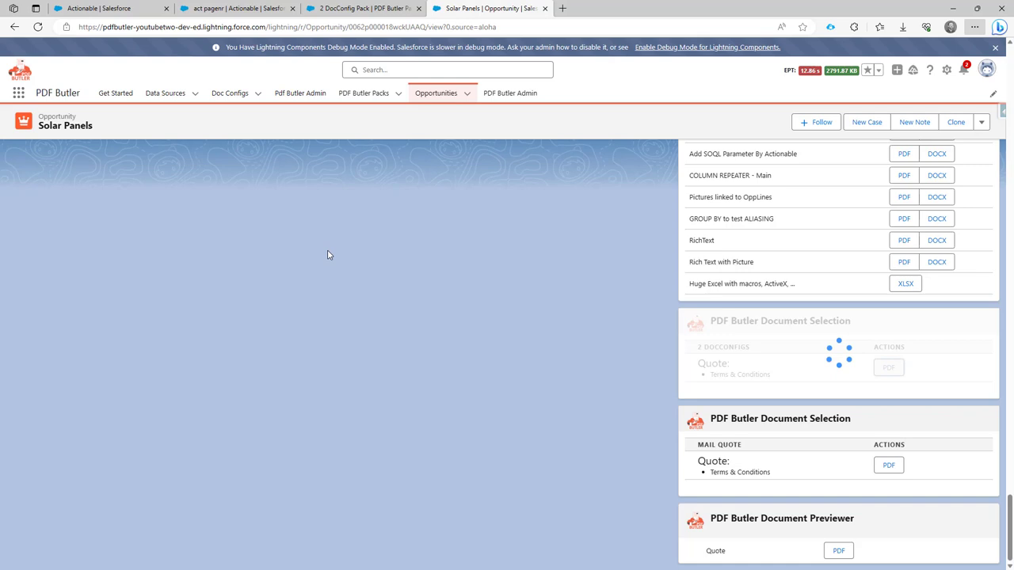
scroll(329, 261, "down", 3)
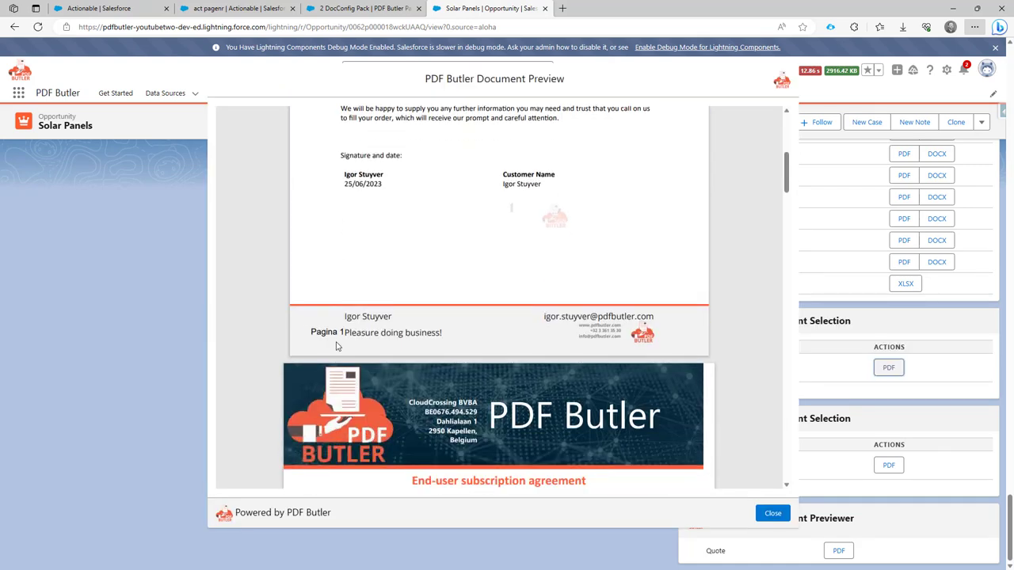
Verify the footers read Pagina 1, 2, 3 at bottom-left, then close the preview
left_click_drag(313, 332, 341, 333)
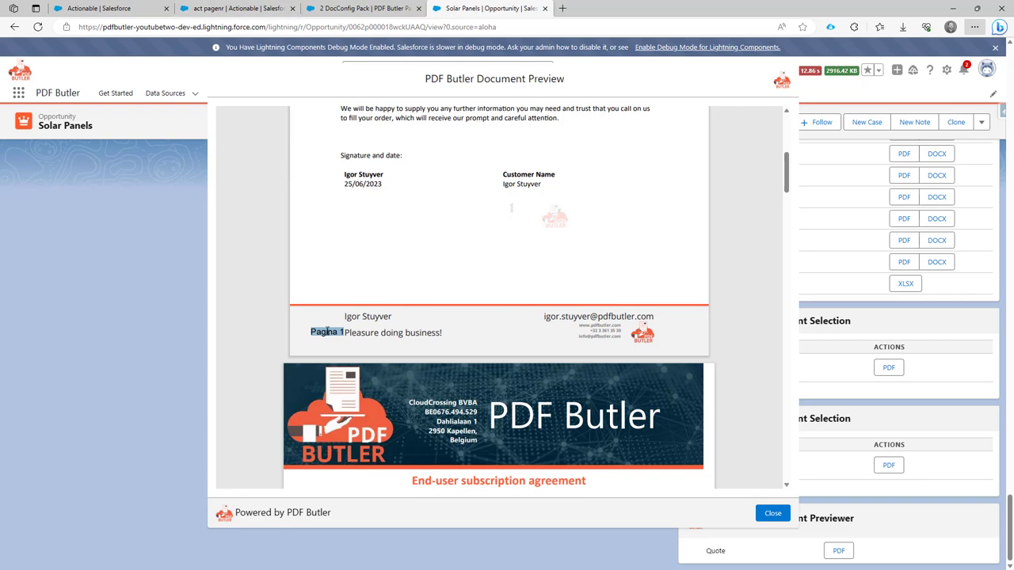
left_click(342, 333)
scroll(359, 268, "down", 7)
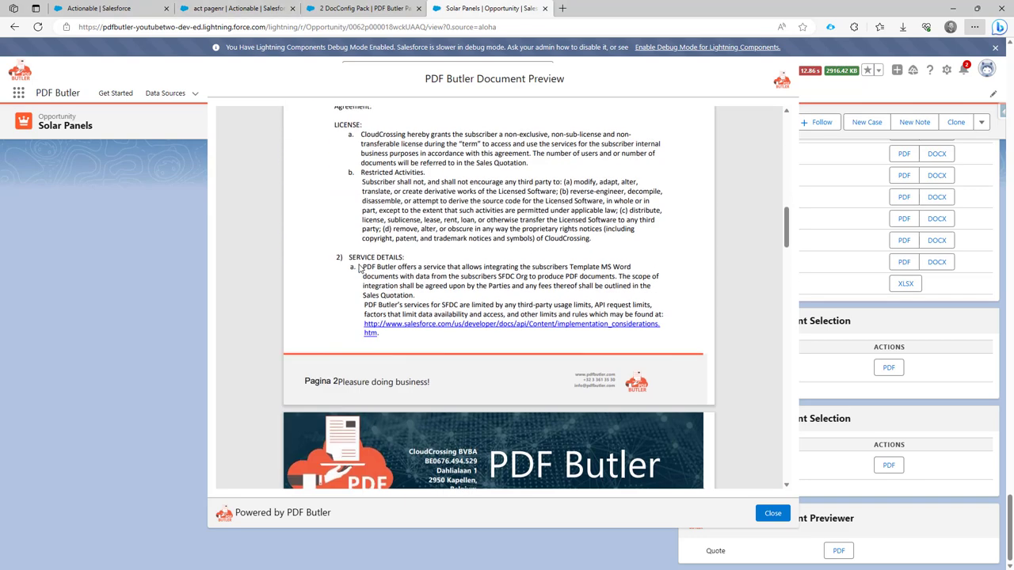
scroll(359, 267, "down", 3)
scroll(328, 266, "down", 15)
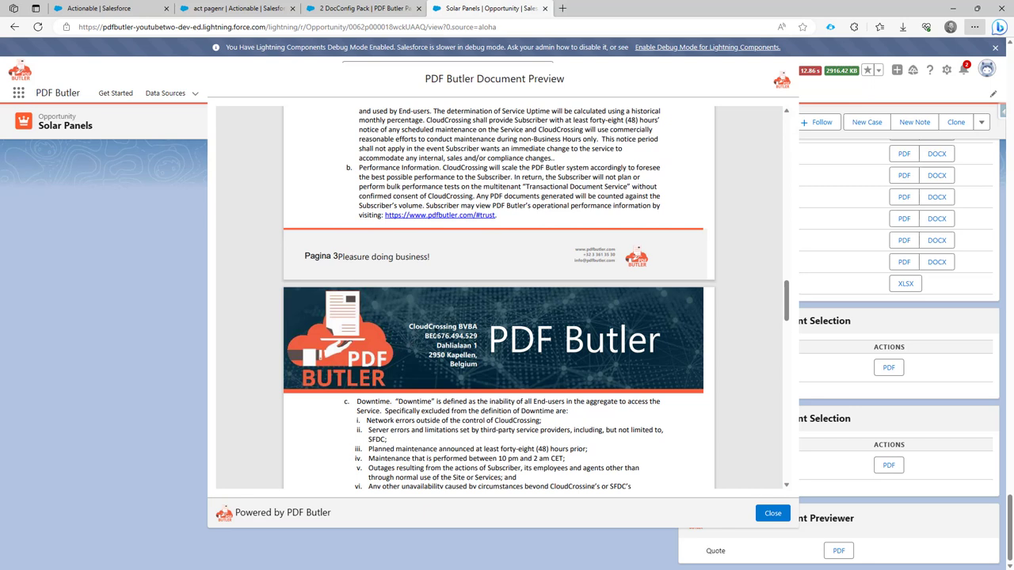
left_click(774, 515)
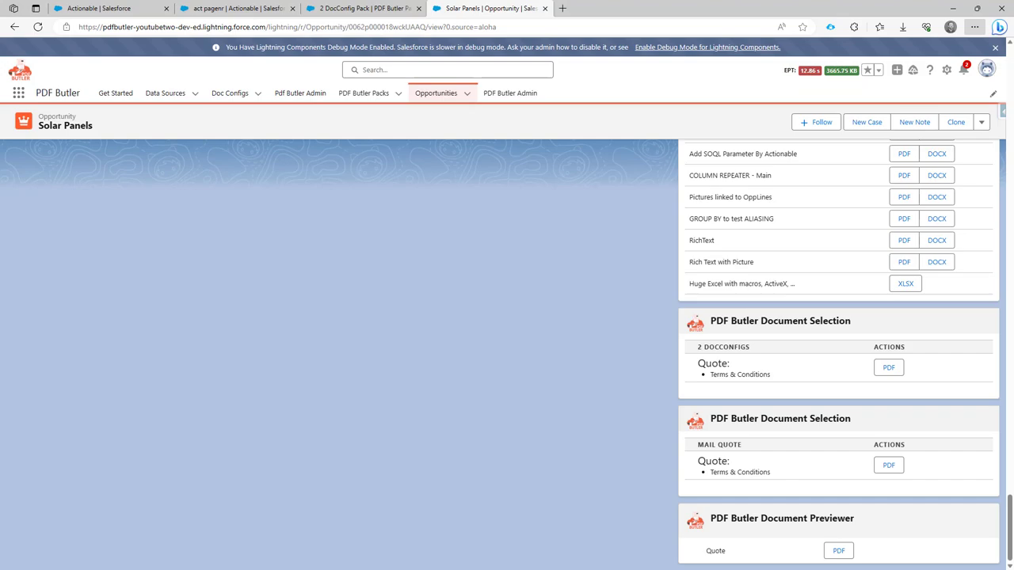